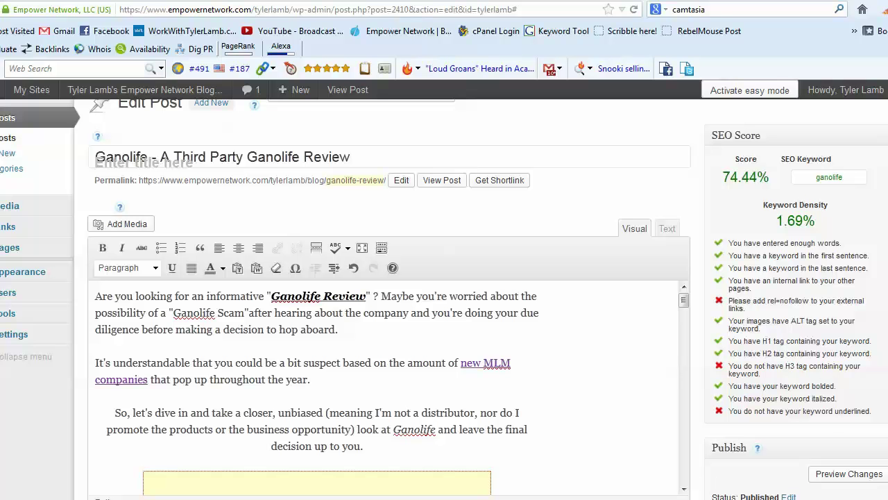
# Scroll through the Ganolife post in the Visual editor to review its content.
pyautogui.press('Tab')
pyautogui.scroll(-1, 444, 298)
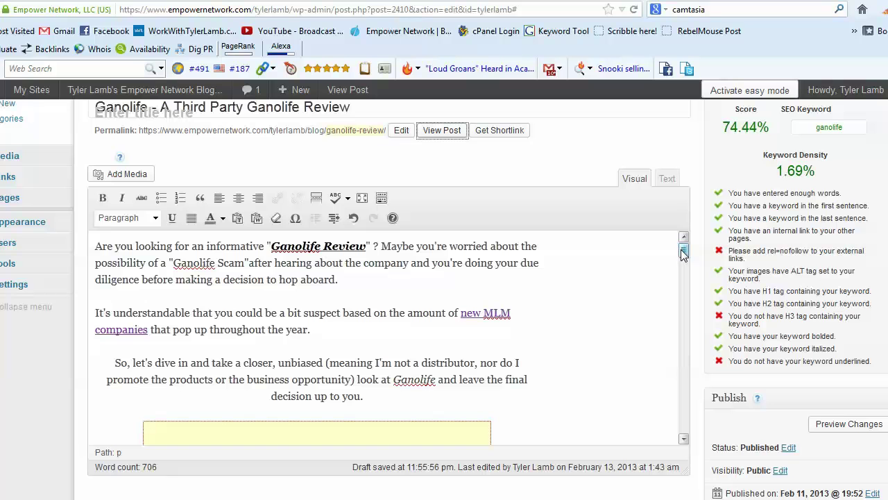
pyautogui.moveTo(683, 255); pyautogui.dragTo(686, 276)
pyautogui.scroll(-1, 686, 276)
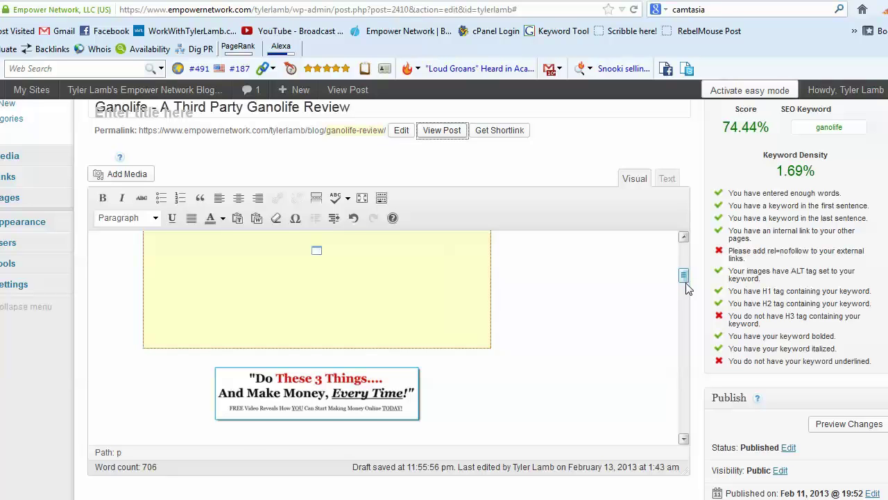
pyautogui.scroll(-2, 687, 289)
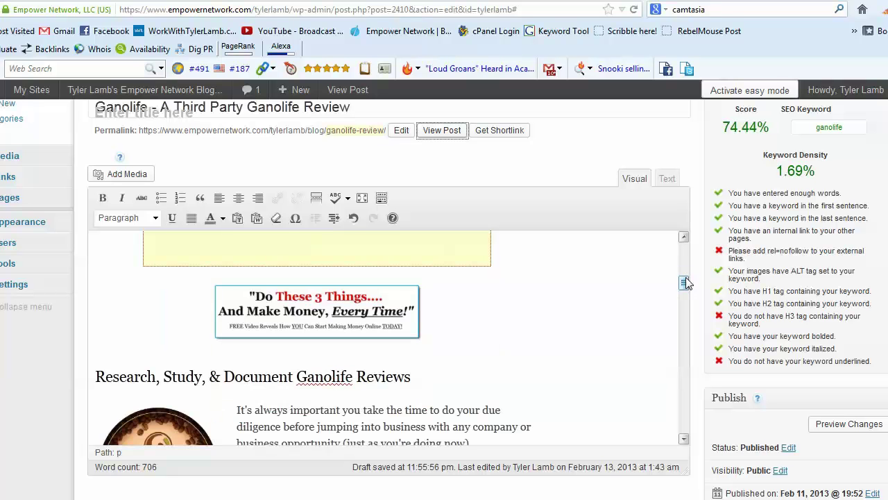
pyautogui.scroll(-1, 687, 287)
pyautogui.scroll(-1, 686, 287)
pyautogui.scroll(4, 686, 284)
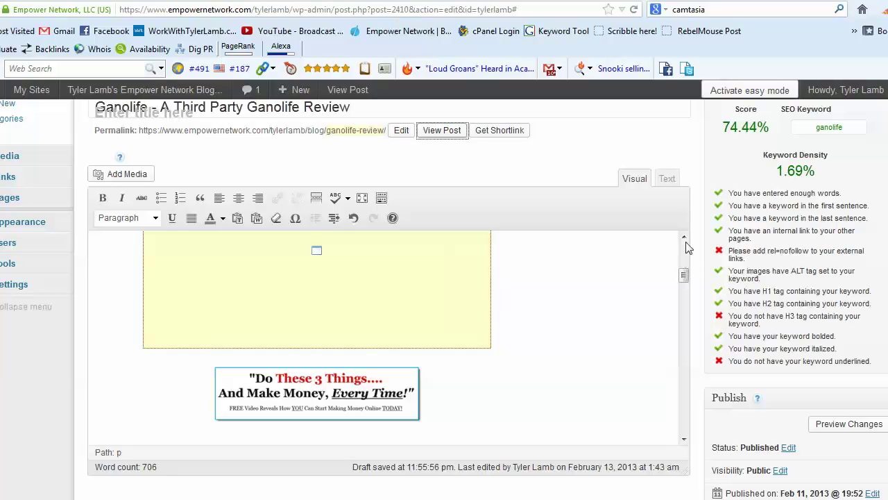
pyautogui.scroll(5, 683, 271)
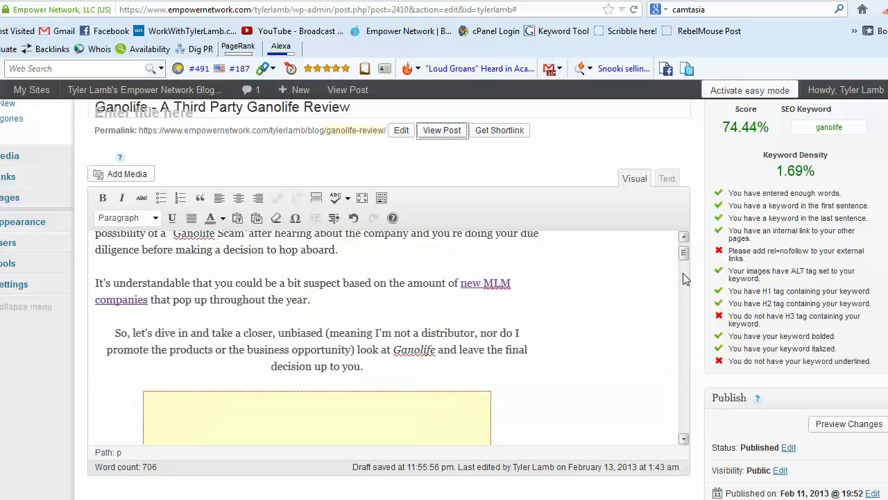
# Select the round Ganolife logo image in the 'Research, Study, & Document Ganolife Reviews' section.
pyautogui.moveTo(684, 255); pyautogui.dragTo(687, 314)
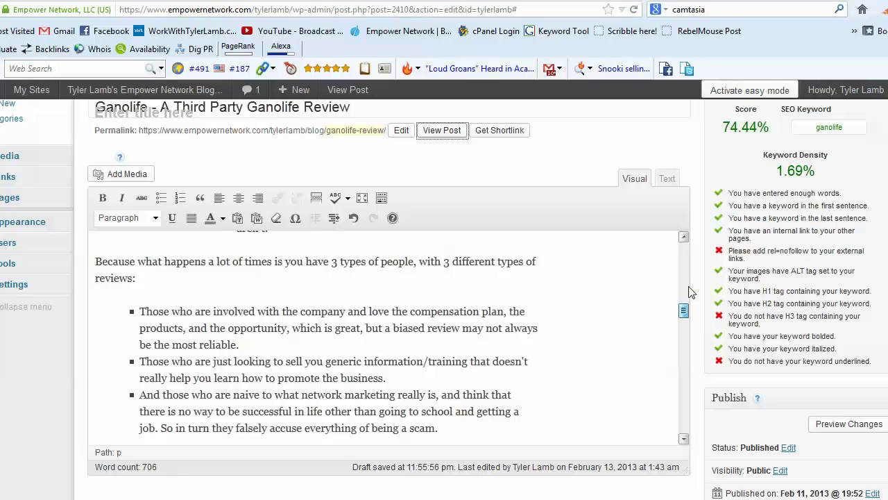
pyautogui.scroll(5, 691, 292)
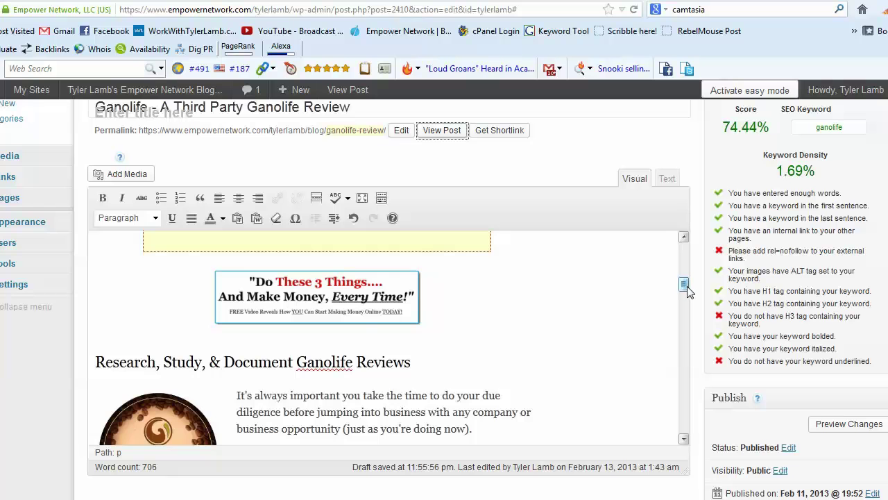
pyautogui.scroll(-2, 689, 294)
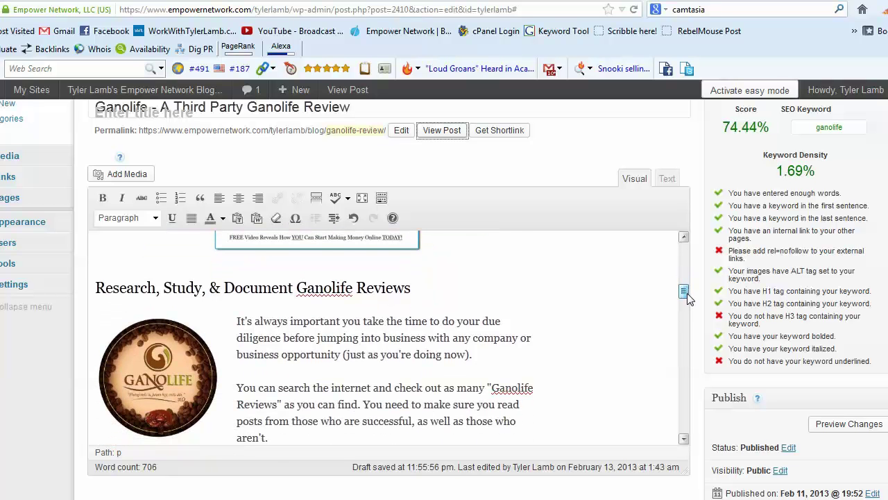
pyautogui.click(152, 367)
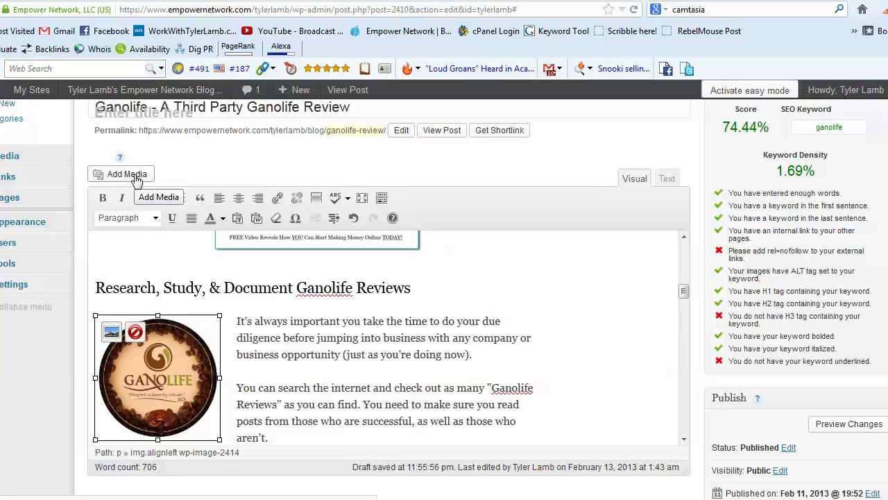
# Apply the Ganolife logo's image settings with alternative text 'Ganolife' and left alignment.
pyautogui.click(112, 333)
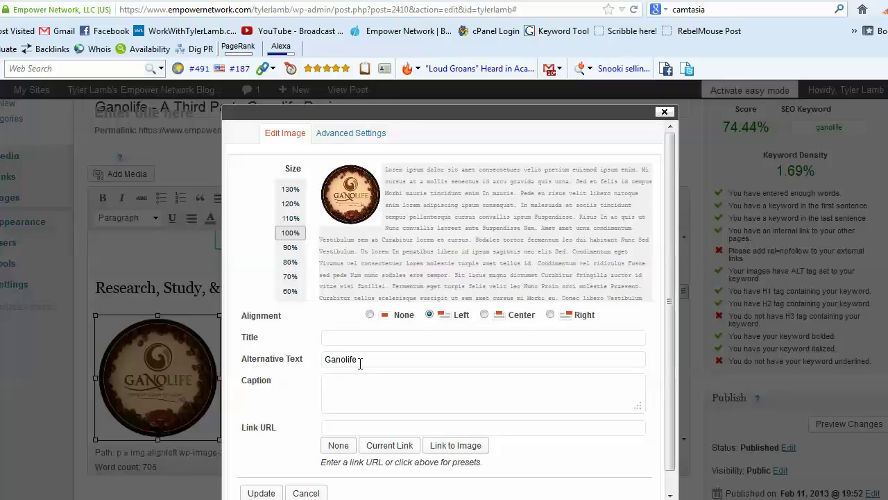
pyautogui.click(260, 493)
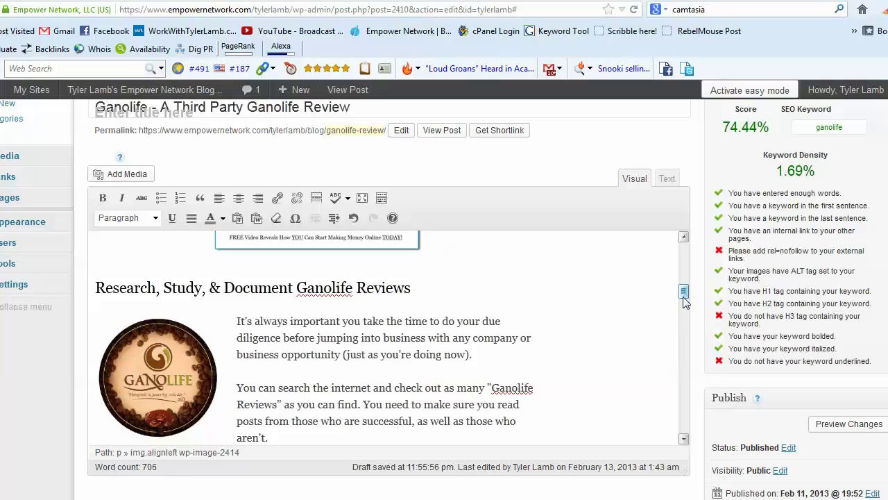
pyautogui.scroll(-2, 683, 308)
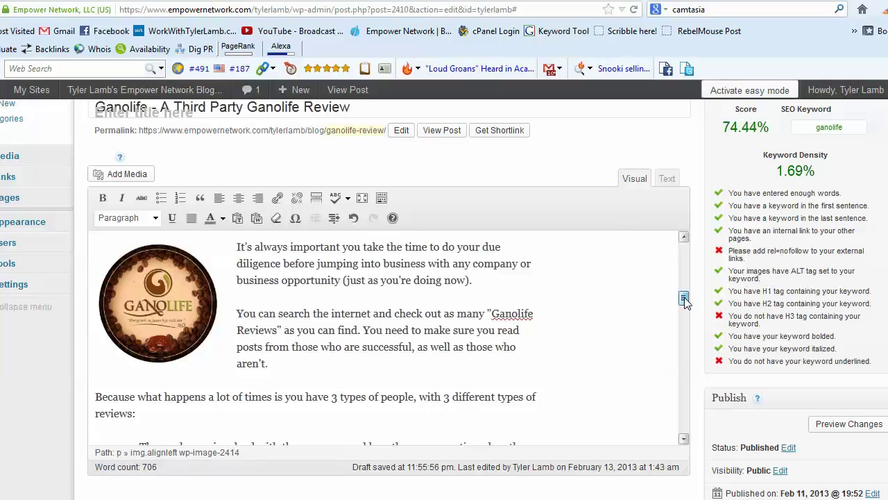
pyautogui.moveTo(684, 297); pyautogui.dragTo(685, 306)
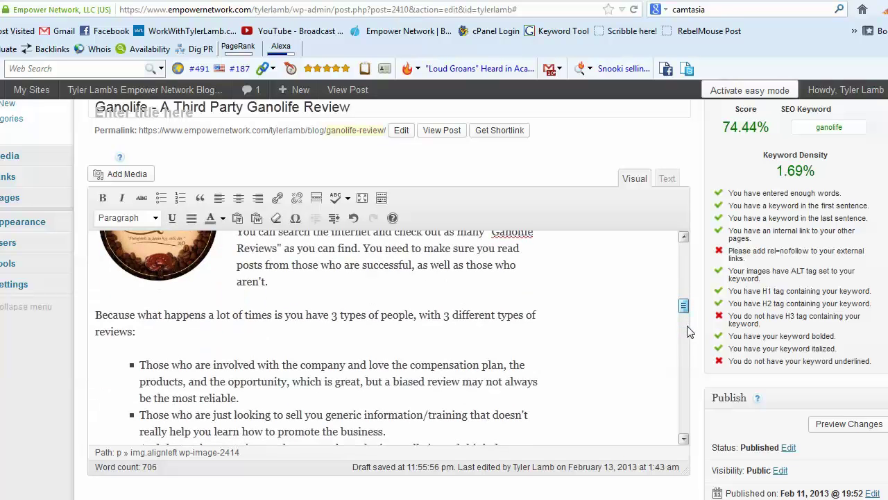
pyautogui.click(689, 332)
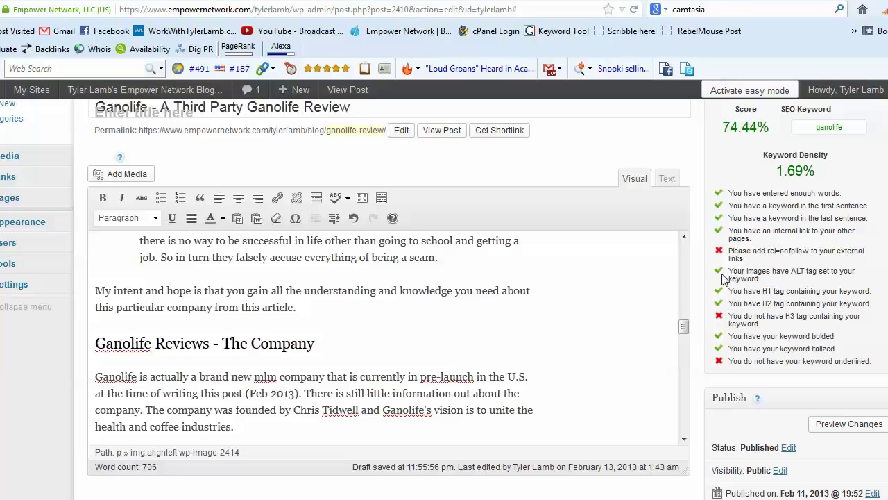
pyautogui.moveTo(684, 326); pyautogui.dragTo(685, 250)
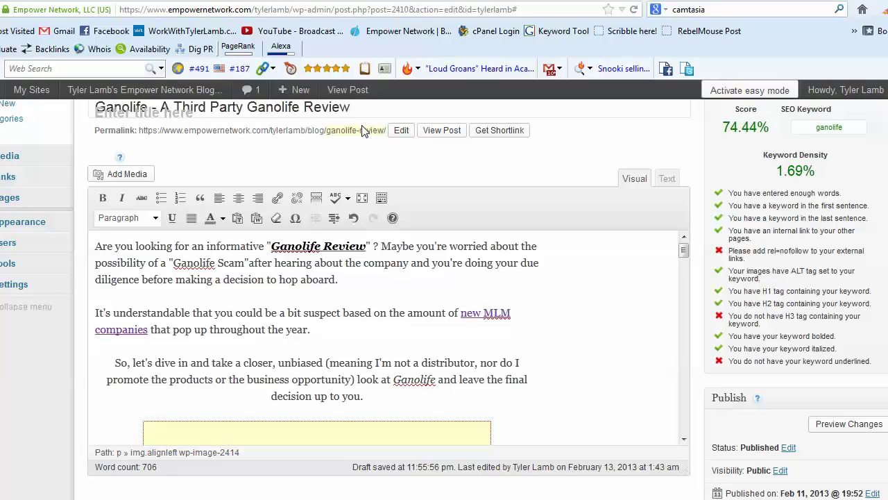
pyautogui.moveTo(329, 145); pyautogui.dragTo(138, 138)
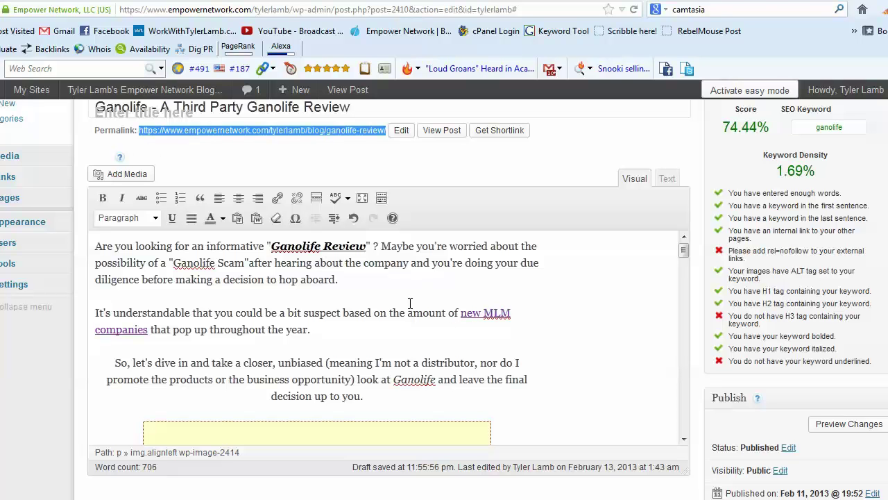
pyautogui.moveTo(405, 313); pyautogui.dragTo(343, 303)
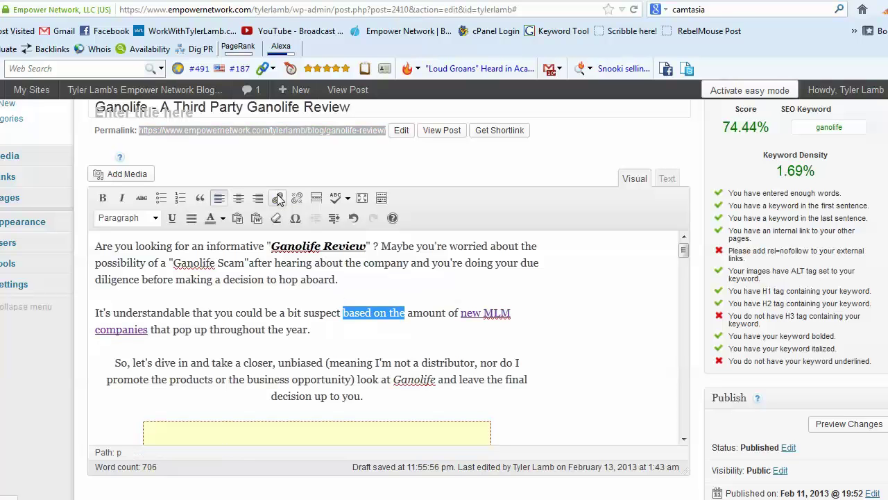
pyautogui.click(277, 199)
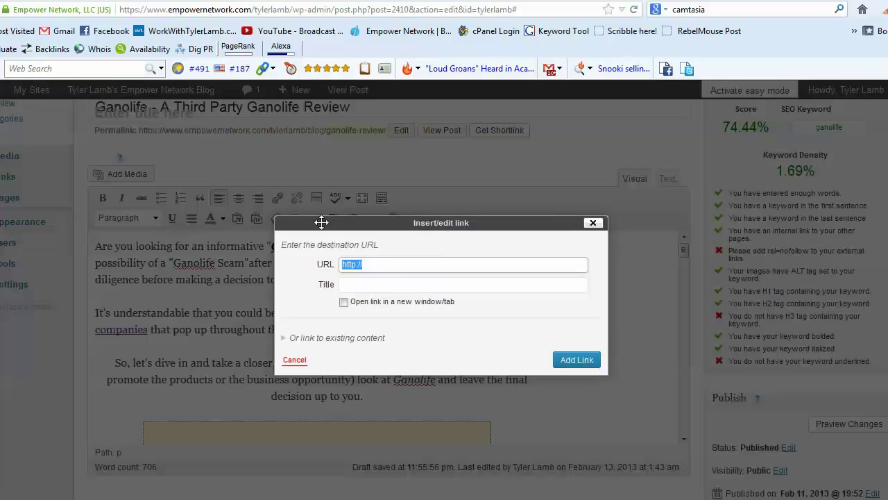
pyautogui.click(592, 224)
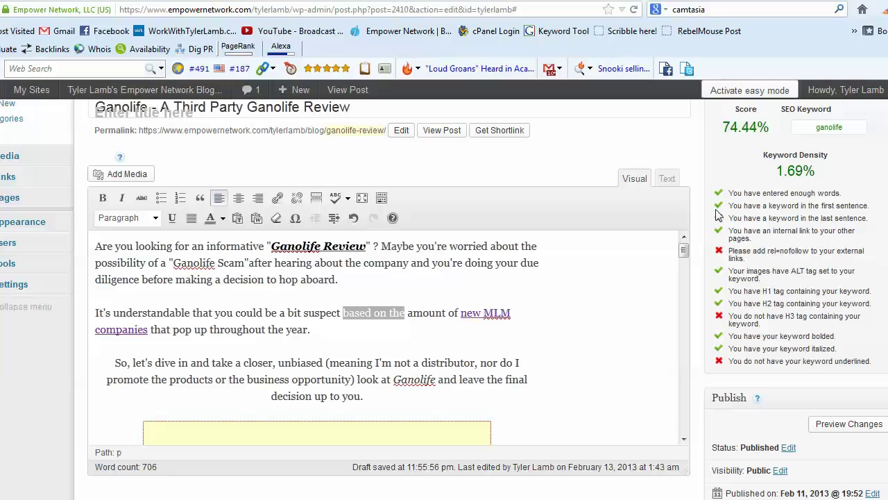
pyautogui.click(667, 179)
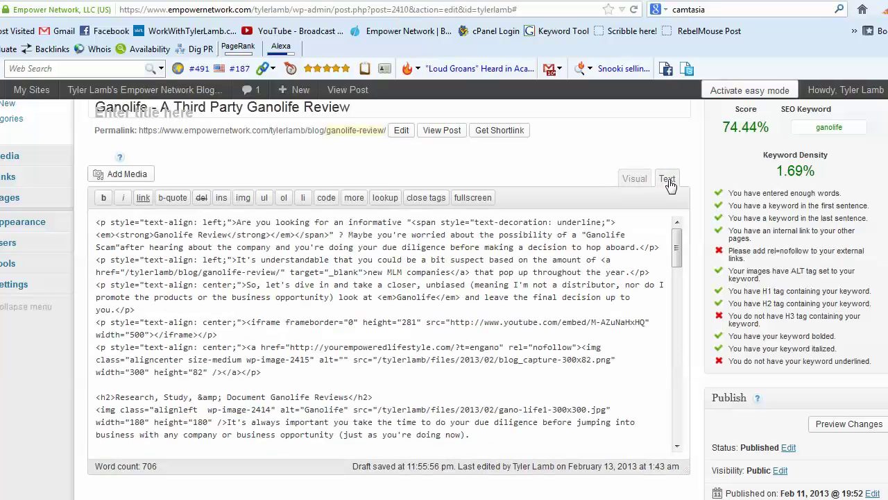
pyautogui.click(576, 343)
pyautogui.moveTo(577, 345); pyautogui.dragTo(512, 352)
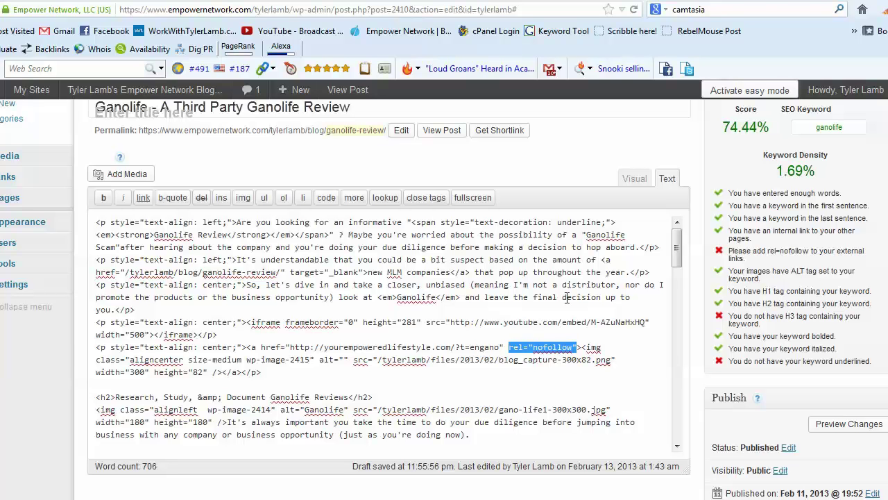
pyautogui.click(636, 182)
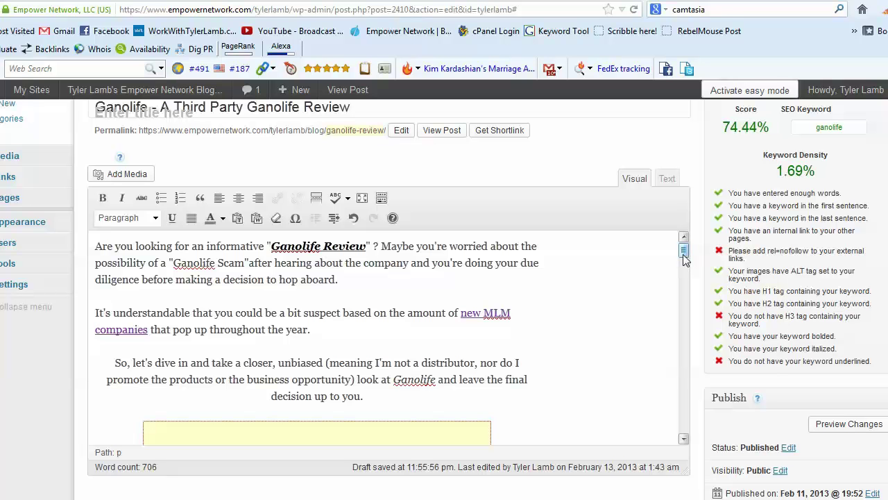
# Update the published Ganolife review post from the Publish box.
pyautogui.moveTo(683, 254); pyautogui.dragTo(686, 429)
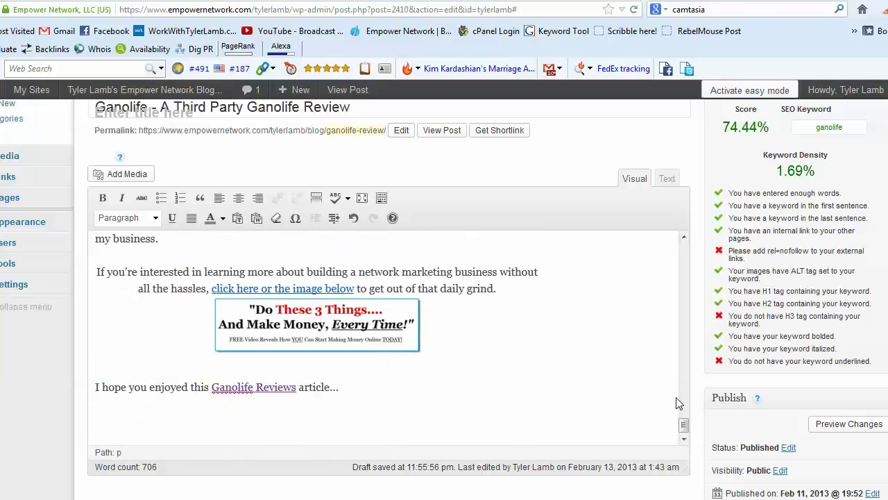
pyautogui.scroll(15, 684, 426)
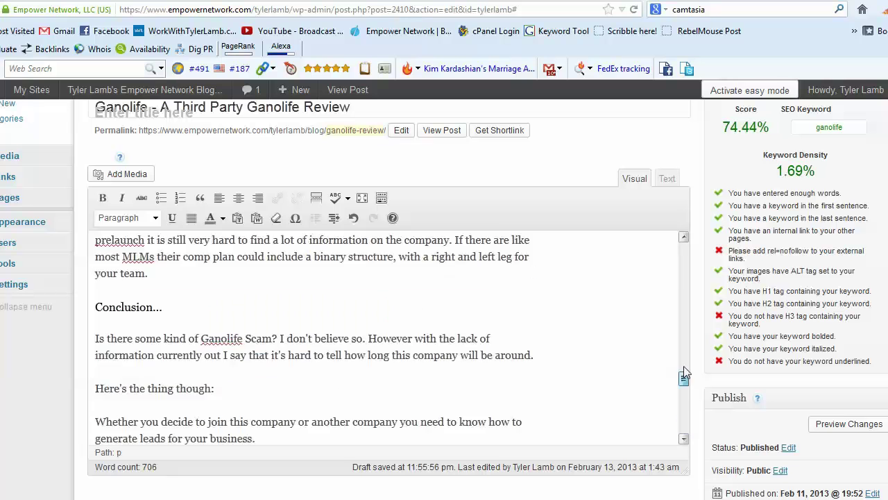
pyautogui.scroll(-15, 678, 372)
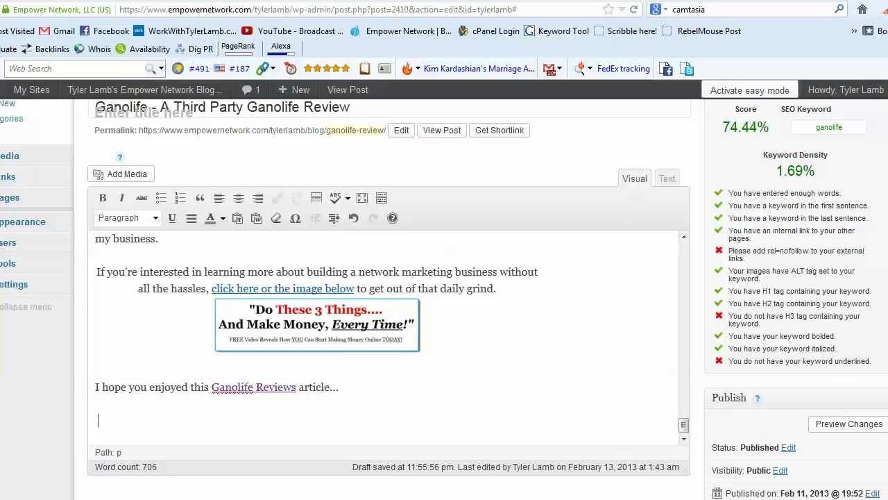
pyautogui.scroll(1, 389, 312)
pyautogui.scroll(-1, 389, 312)
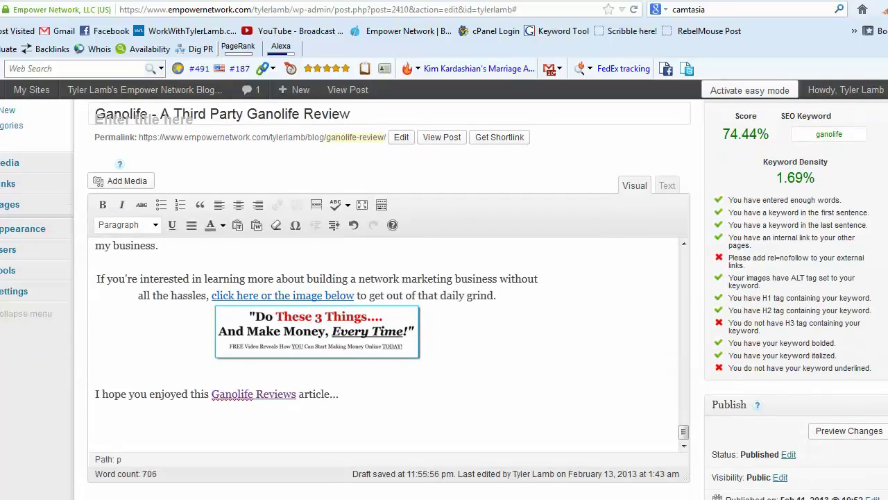
pyautogui.scroll(-4, 444, 298)
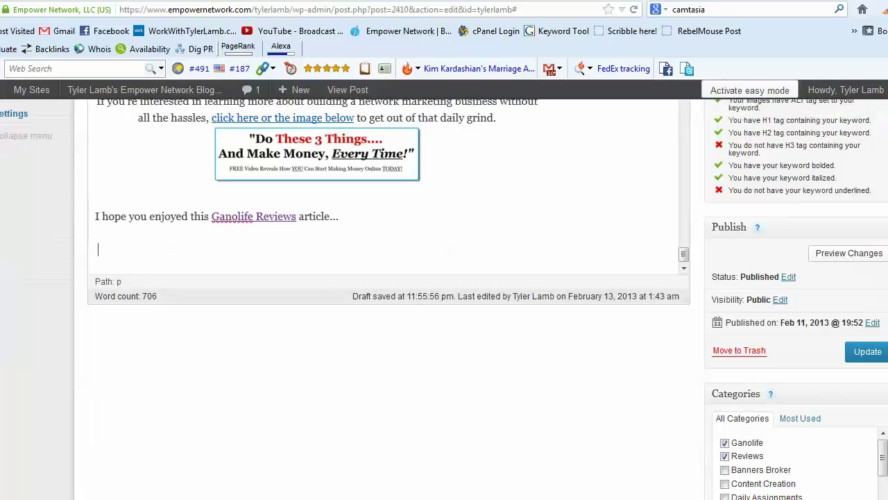
pyautogui.click(862, 353)
pyautogui.scroll(-4, 444, 299)
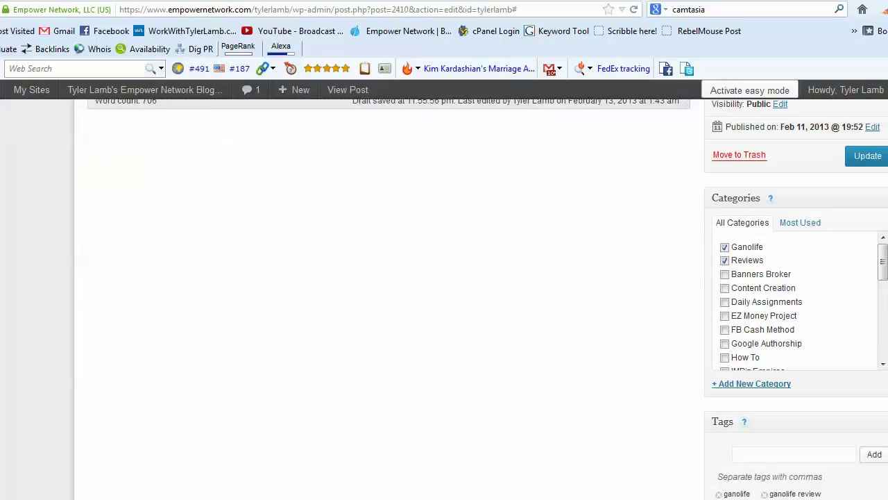
pyautogui.scroll(-1, 488, 297)
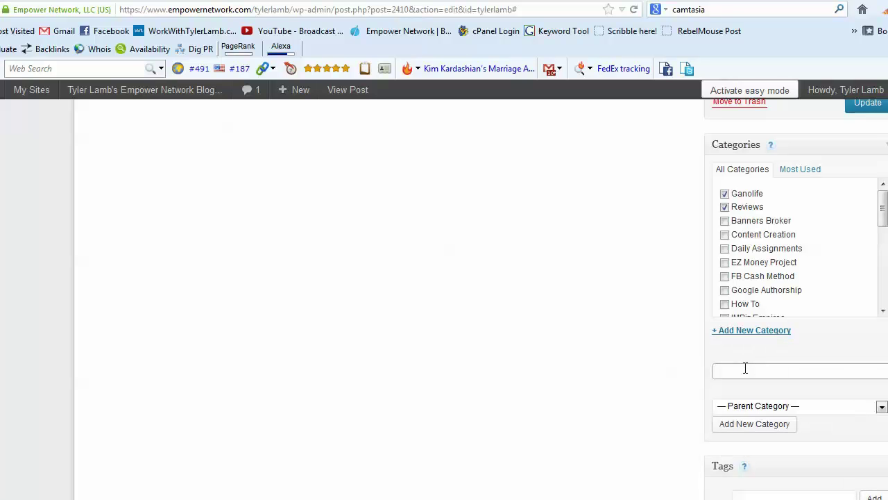
pyautogui.write('ganolife reviews')
pyautogui.press('BackSpace')
pyautogui.press('BackSpace')
pyautogui.press('BackSpace')
pyautogui.press('BackSpace')
pyautogui.press('BackSpace')
pyautogui.press('BackSpace')
pyautogui.press('BackSpace')
pyautogui.press('BackSpace')
pyautogui.press('BackSpace')
pyautogui.press('BackSpace')
pyautogui.press('BackSpace')
pyautogui.press('BackSpace')
pyautogui.press('BackSpace')
pyautogui.press('BackSpace')
pyautogui.press('BackSpace')
pyautogui.press('BackSpace')
pyautogui.scroll(-3, 810, 401)
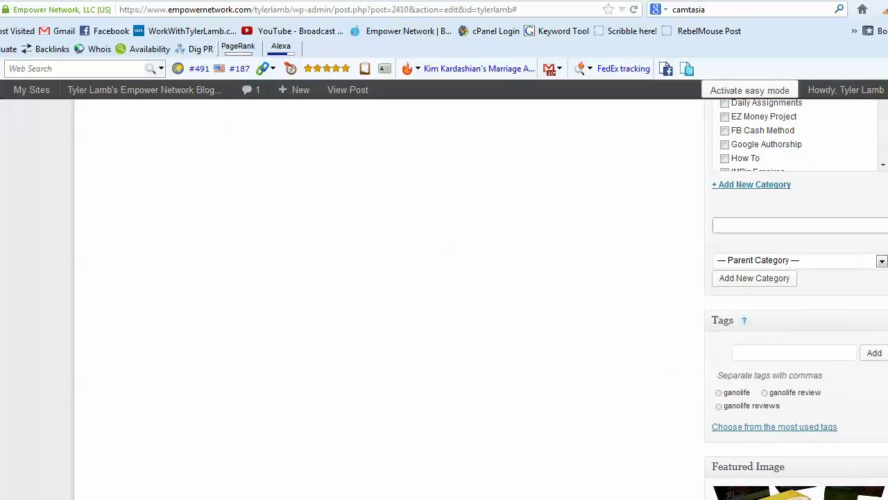
pyautogui.click(776, 359)
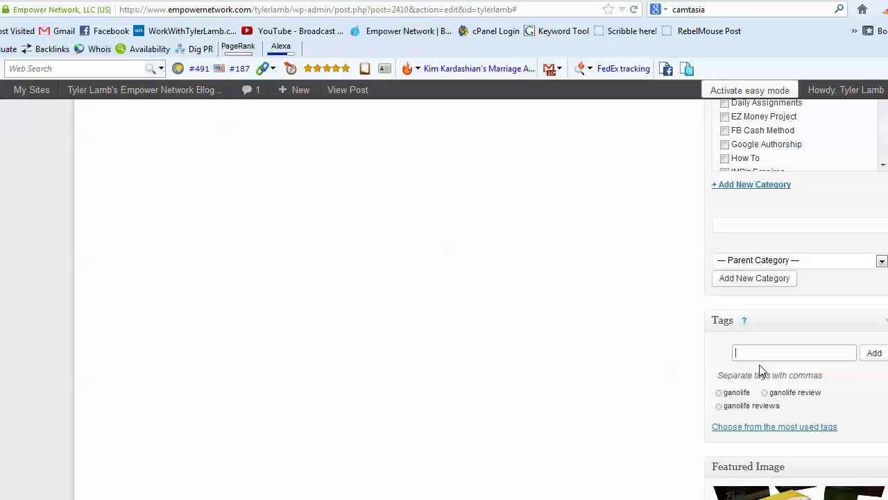
pyautogui.write('ganolife,gano')
pyautogui.press('BackSpace')
pyautogui.press('BackSpace')
pyautogui.press('BackSpace')
pyautogui.press('BackSpace')
pyautogui.press('BackSpace')
pyautogui.press('BackSpace')
pyautogui.press('BackSpace')
pyautogui.press('BackSpace')
pyautogui.press('BackSpace')
pyautogui.press('BackSpace')
pyautogui.press('BackSpace')
pyautogui.press('BackSpace')
pyautogui.press('BackSpace')
# Copy the post's full permalink URL ending in ganolife-review/.
pyautogui.scroll(7, 389, 278)
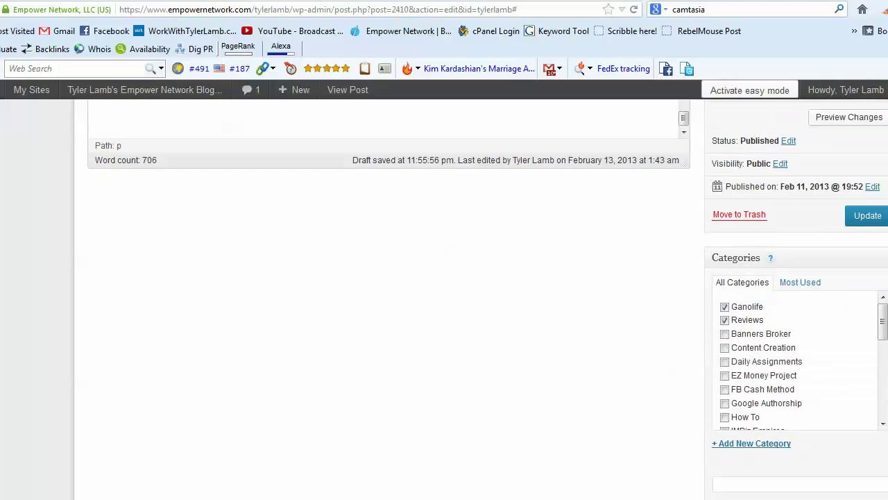
pyautogui.scroll(2, 388, 278)
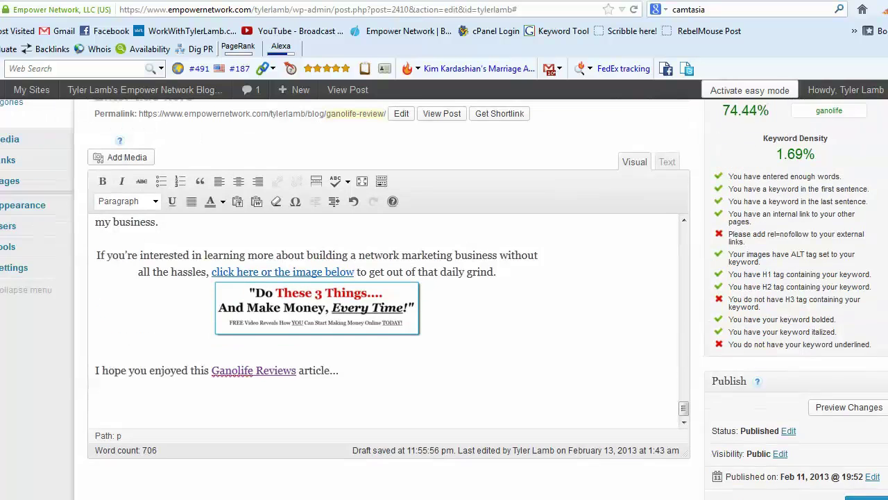
pyautogui.scroll(-2, 388, 278)
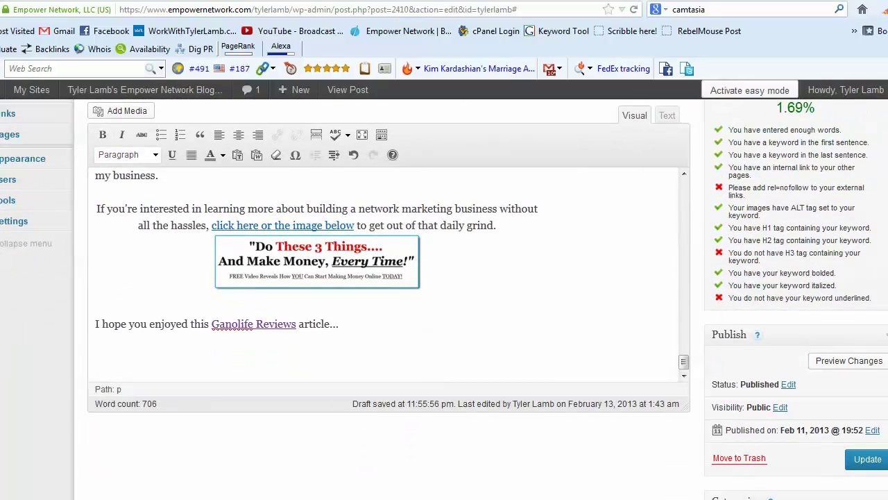
pyautogui.scroll(2, 389, 278)
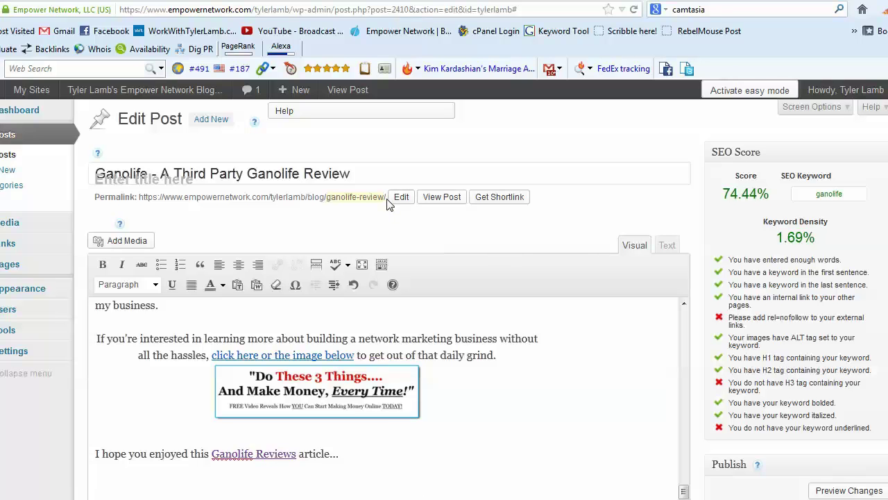
pyautogui.moveTo(387, 199); pyautogui.dragTo(140, 199)
pyautogui.rightClick(140, 196)
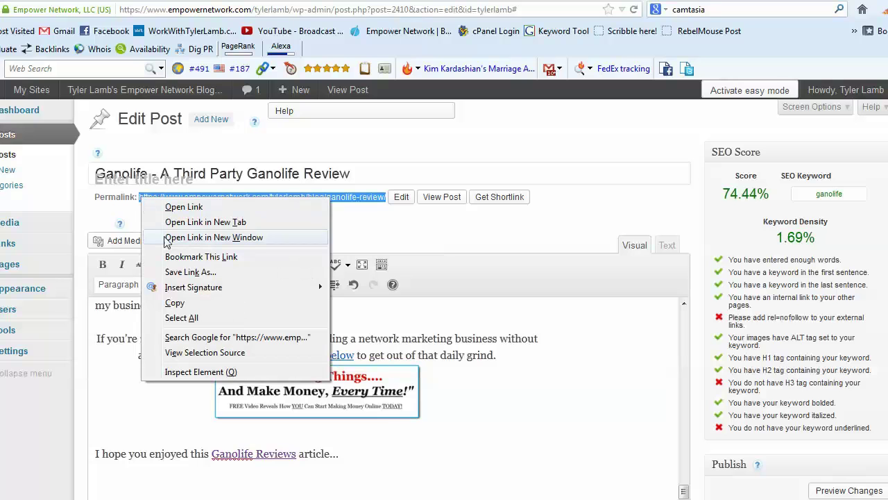
pyautogui.click(174, 306)
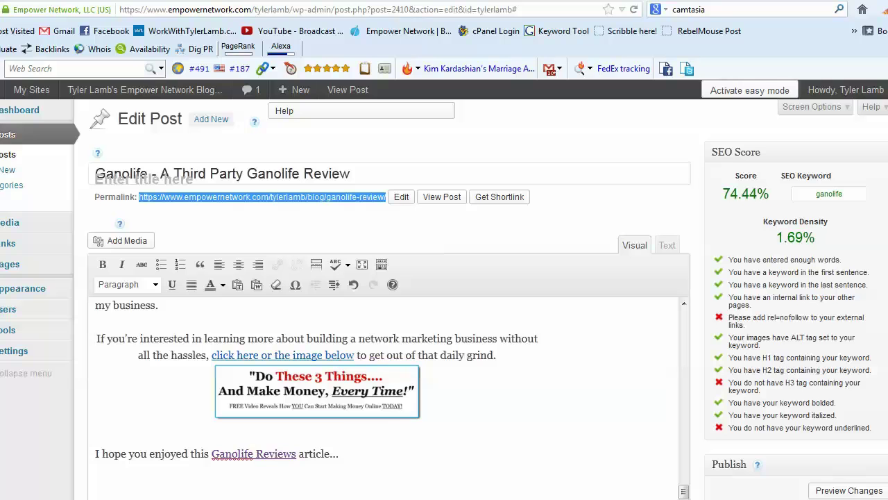
# Load pingler.com in a new browser tab.
pyautogui.hotkey('ctrl', 't')
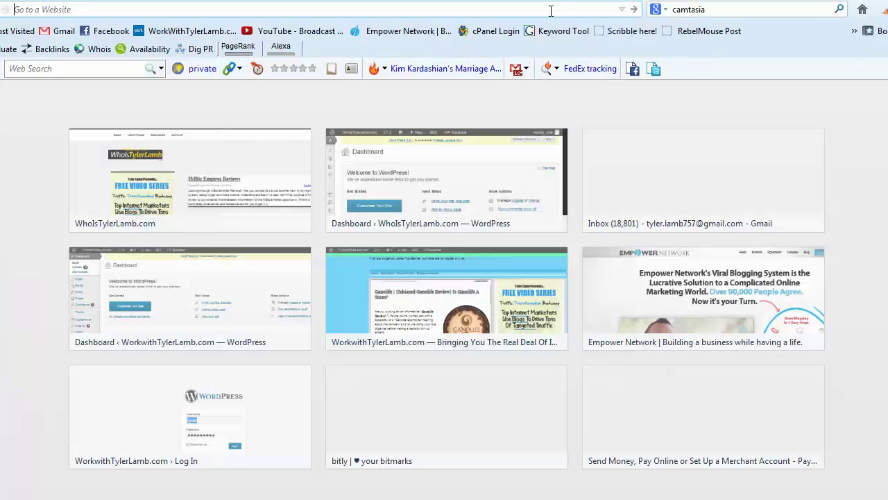
pyautogui.write('pingler.com/')
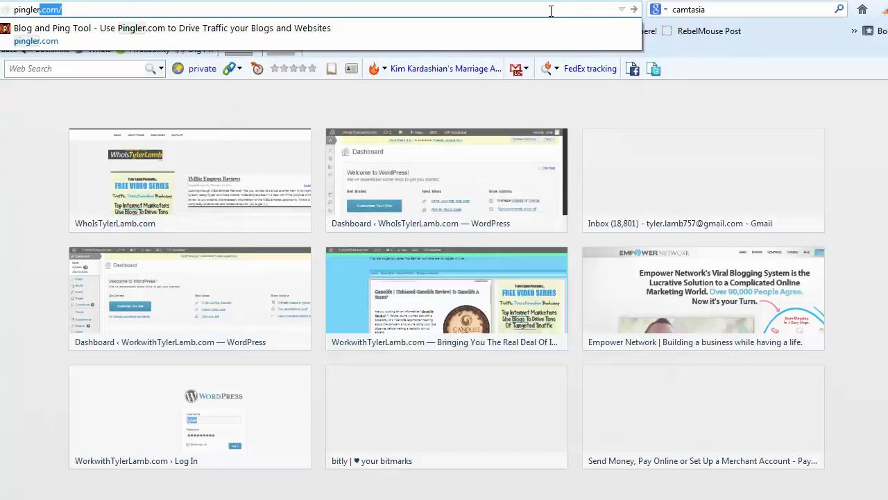
pyautogui.press('Return')
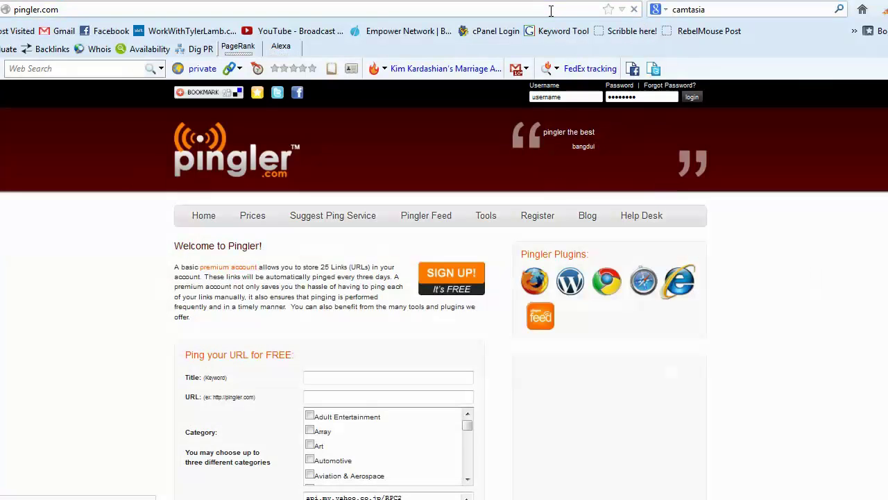
pyautogui.scroll(-3, 835, 209)
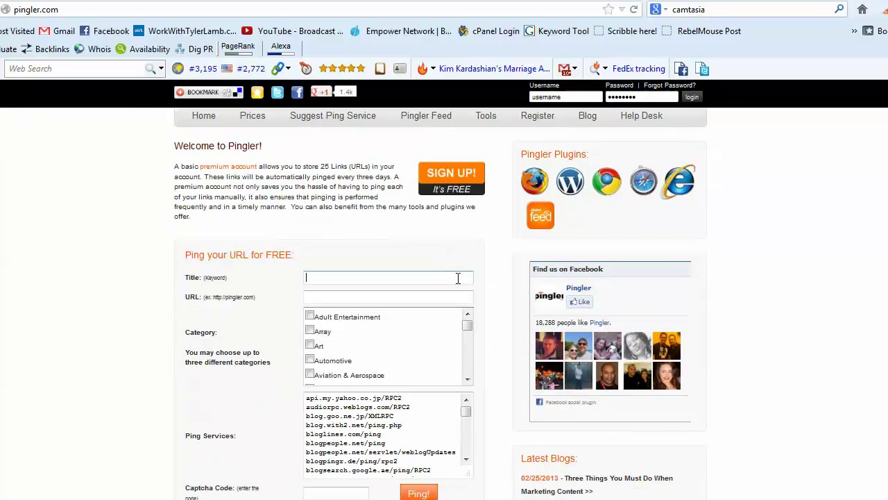
# Fill the ping form with title 'Ganolife Reviews', the pasted permalink and Internet & Online category.
pyautogui.write('Ganol')
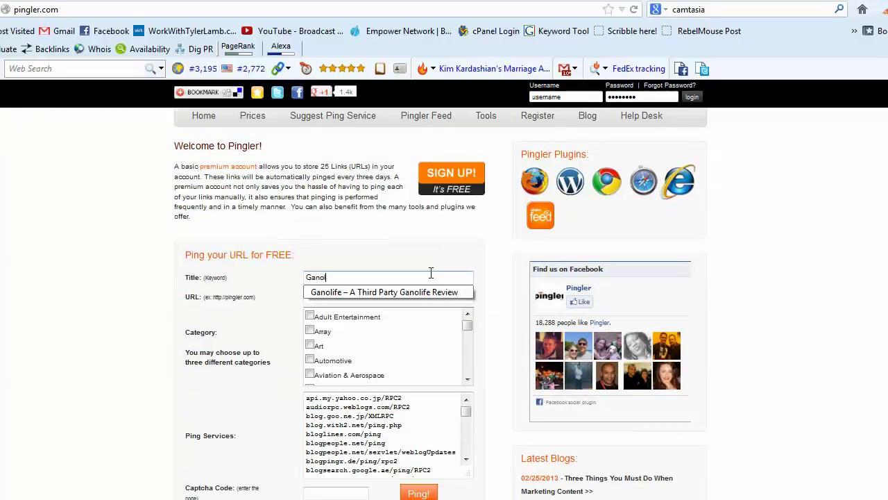
pyautogui.write('ife Reviews')
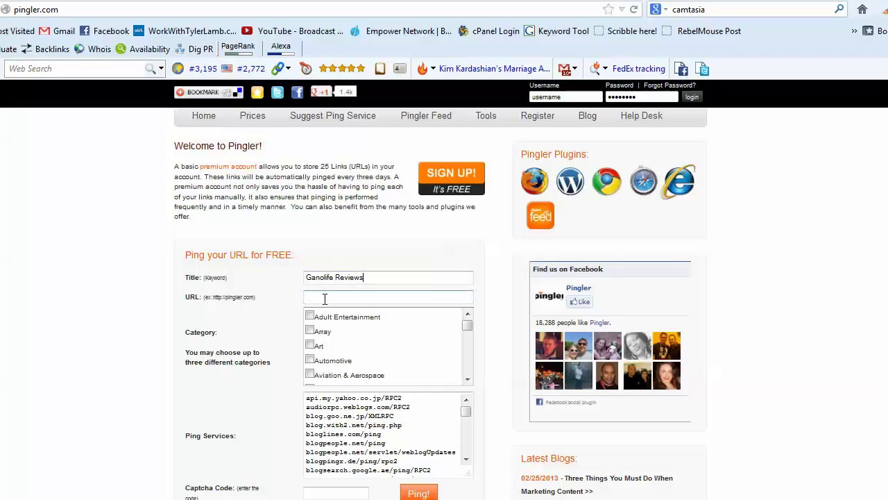
pyautogui.click(324, 299)
pyautogui.hotkey('ctrl', 'v')
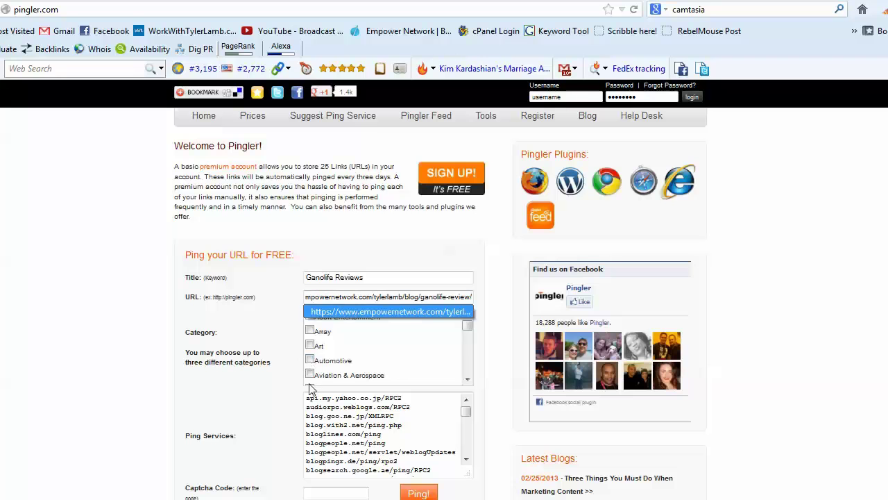
pyautogui.click(274, 351)
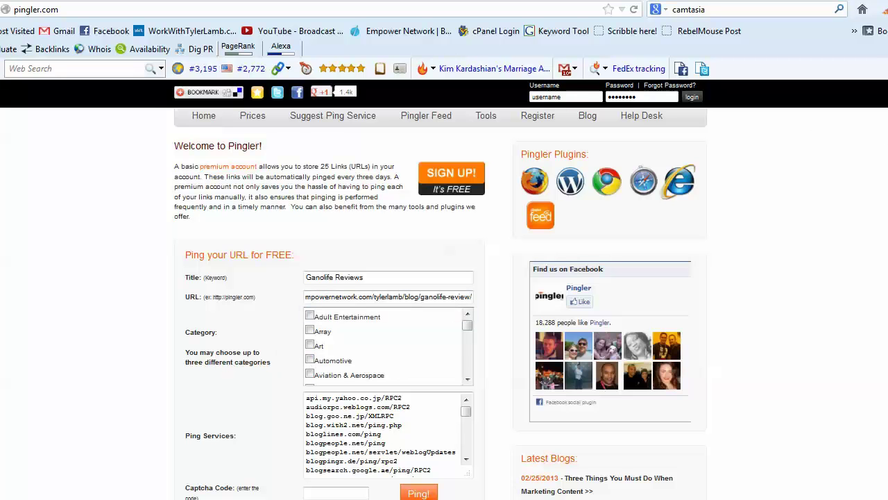
pyautogui.scroll(-1, 441, 302)
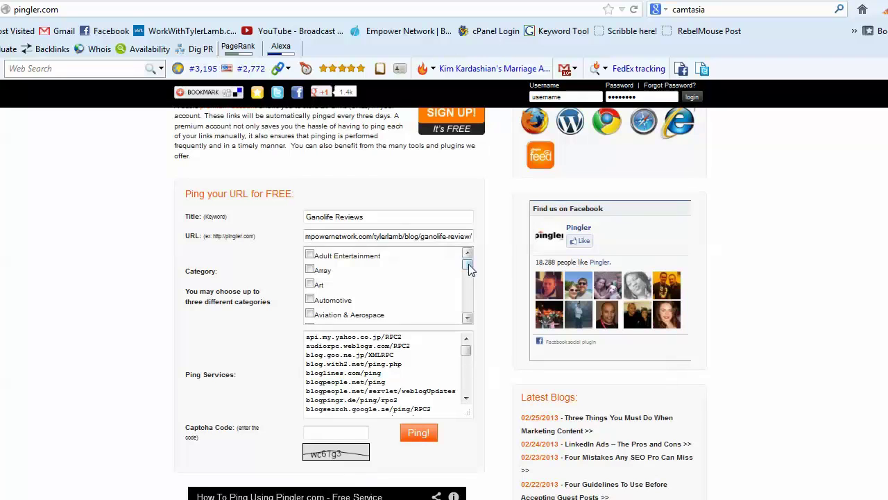
pyautogui.moveTo(468, 264); pyautogui.dragTo(469, 291)
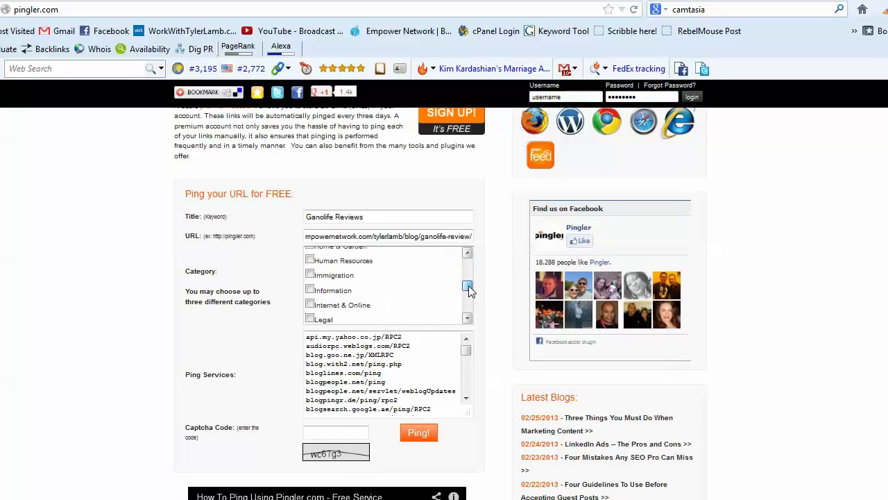
pyautogui.click(310, 303)
pyautogui.moveTo(467, 286); pyautogui.dragTo(468, 293)
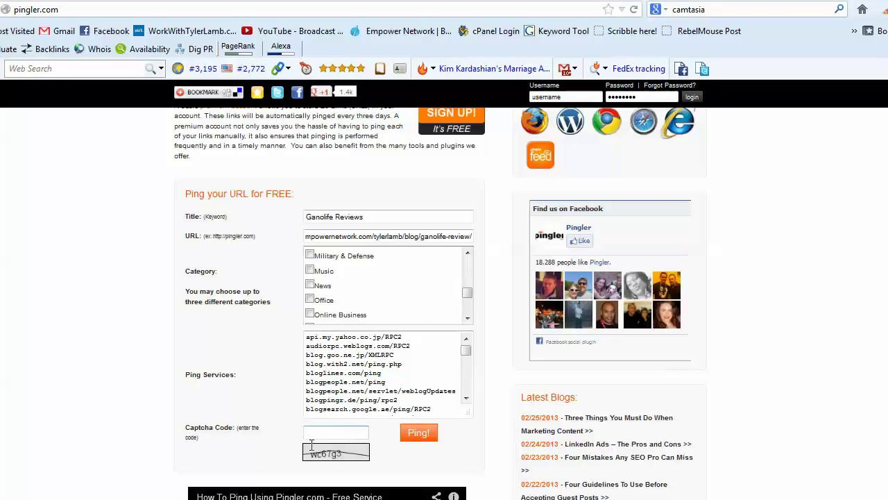
pyautogui.click(330, 431)
# Focus the captcha code field and scroll down the page.
pyautogui.click(335, 432)
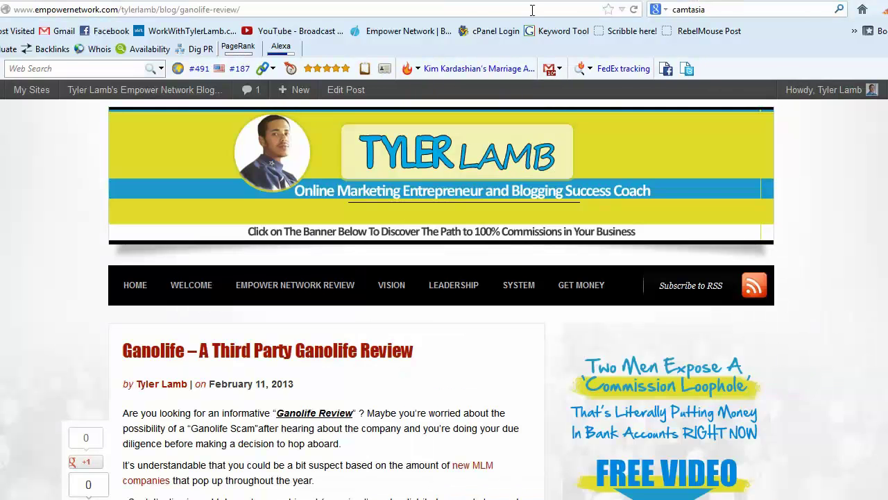
pyautogui.scroll(-4, 837, 175)
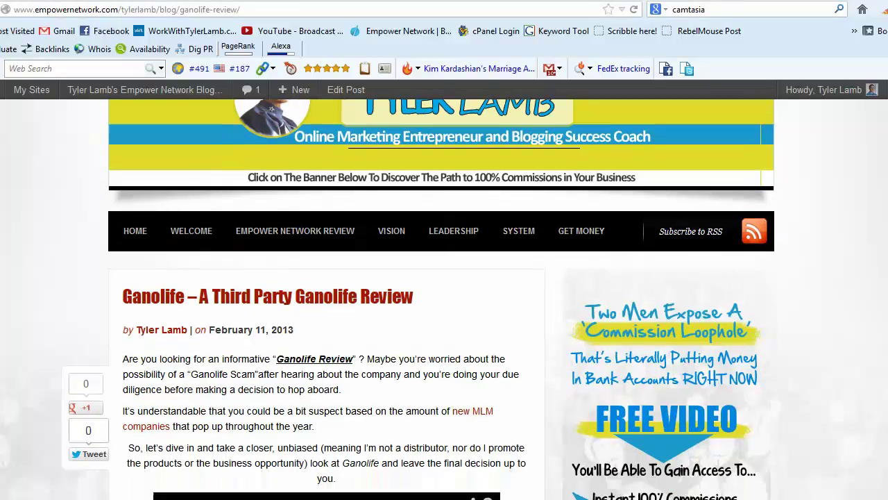